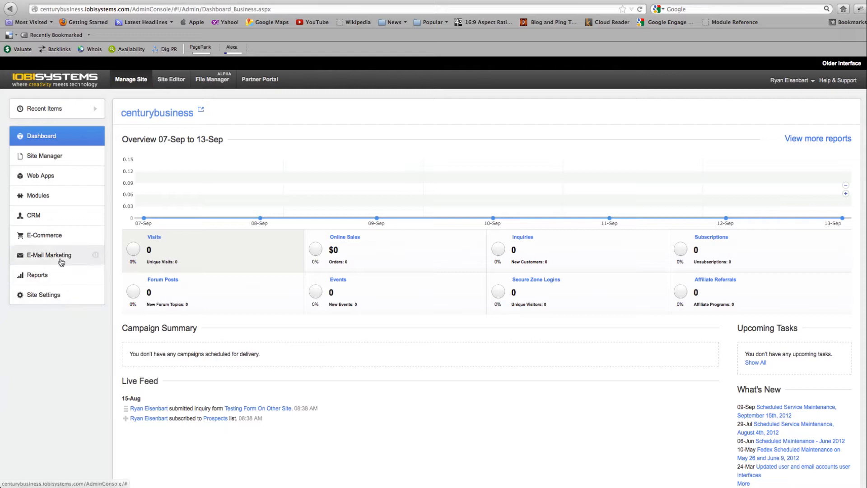
# Step: Start a new email campaign of the Email Blast type and continue to its details
pyautogui.click(62, 257)
pyautogui.click(59, 272)
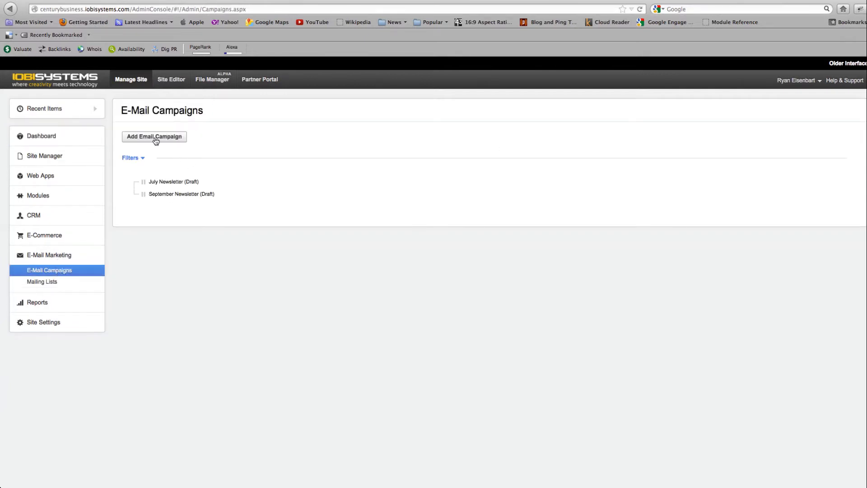
pyautogui.click(156, 137)
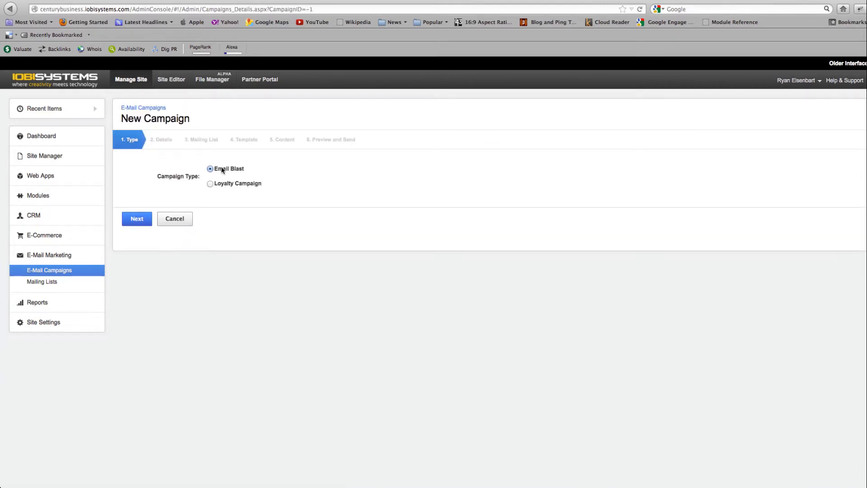
pyautogui.click(137, 219)
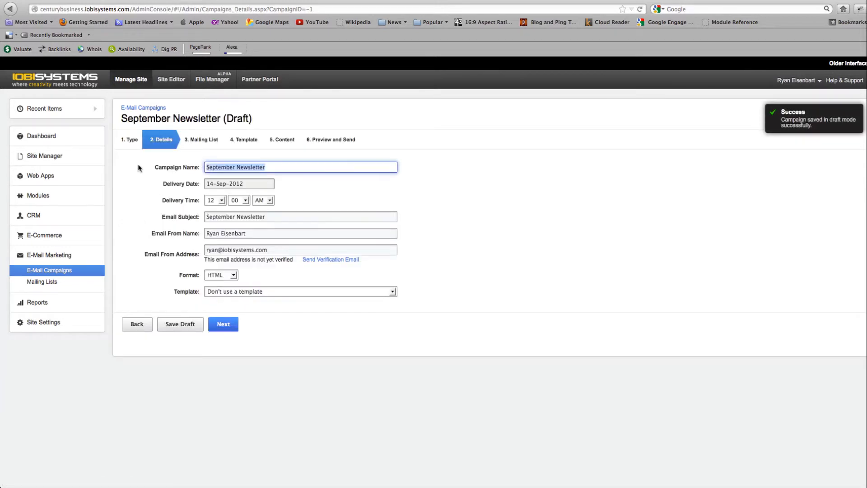
# Step: Name the campaign "My Test Campaign" and schedule its delivery for 22-Sep-2012 at 07:00 AM
pyautogui.write('My Test ')
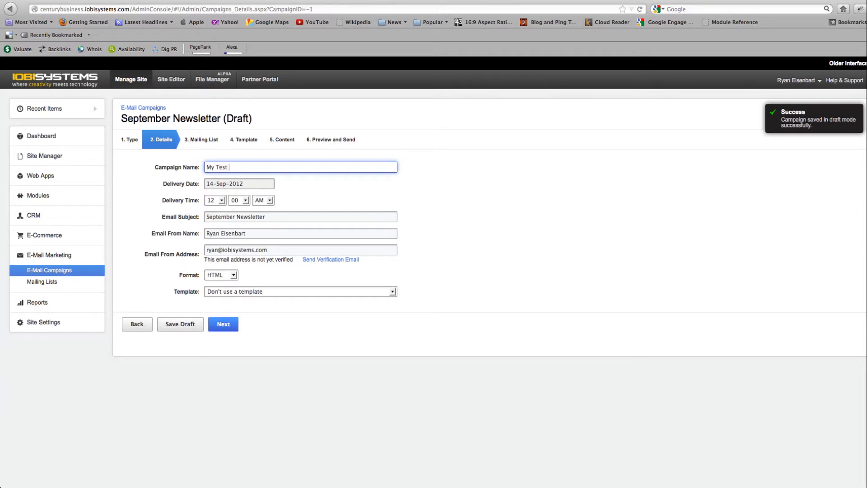
pyautogui.write('Campaign')
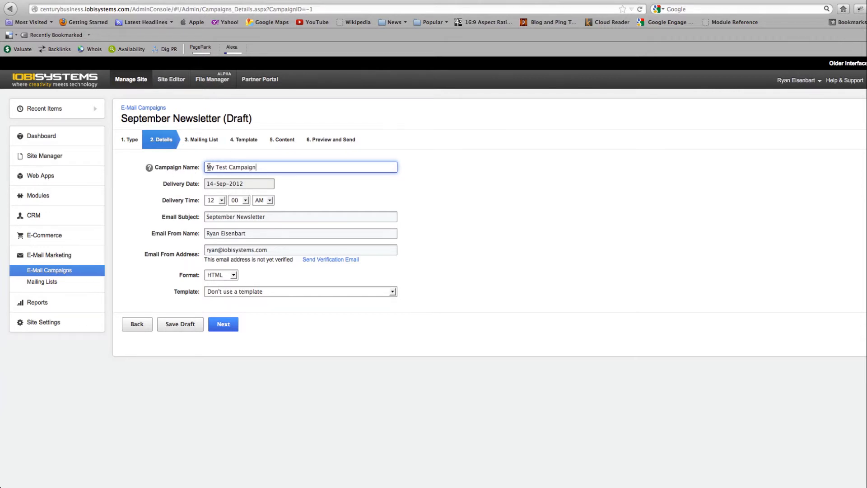
pyautogui.click(238, 185)
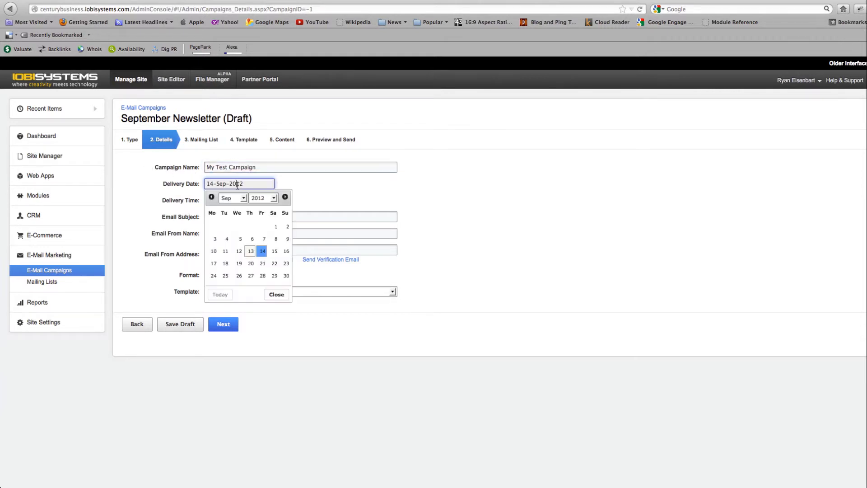
pyautogui.click(275, 264)
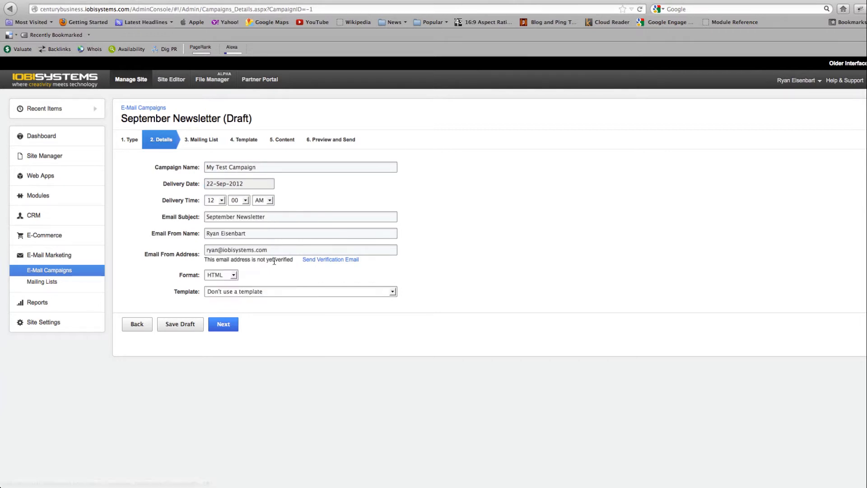
pyautogui.click(221, 201)
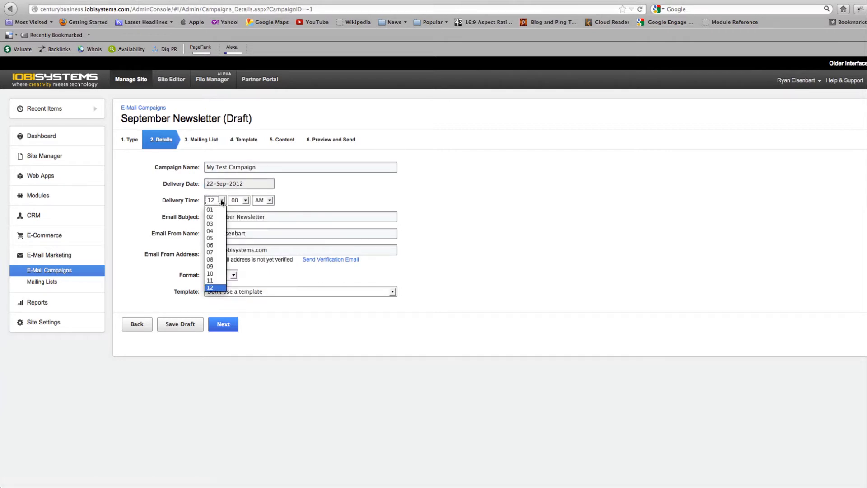
pyautogui.click(213, 253)
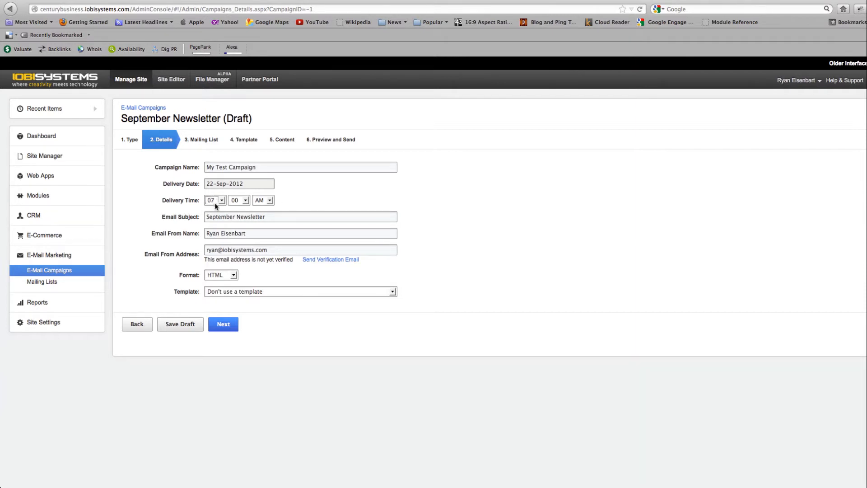
# Step: Replace the email subject with "My Awesome Subject Line"
pyautogui.click(207, 216)
pyautogui.moveTo(207, 216); pyautogui.dragTo(154, 215)
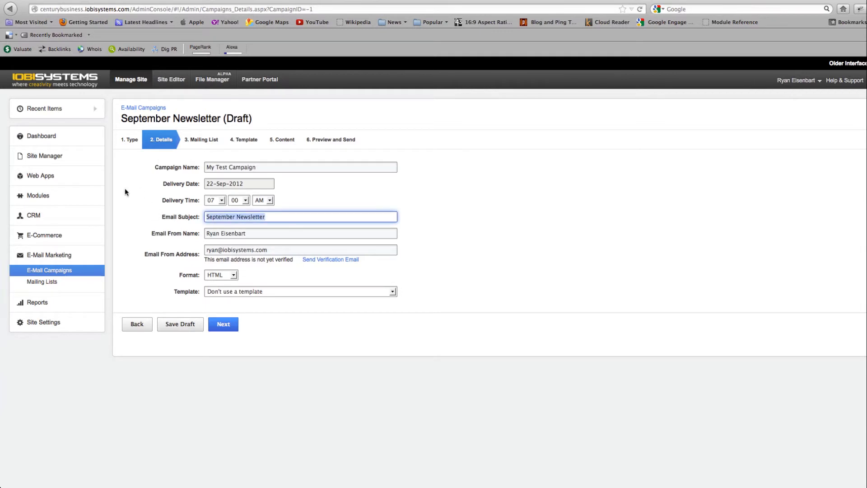
pyautogui.write('My Aw')
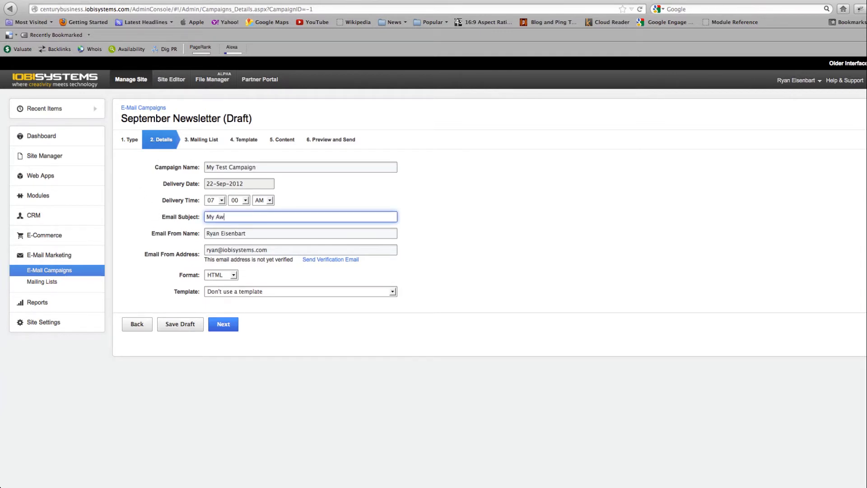
pyautogui.write('esome Subject Line')
# Step: Keep the sender details and the HTML format without a template, and continue to the mailing list stage
pyautogui.click(244, 250)
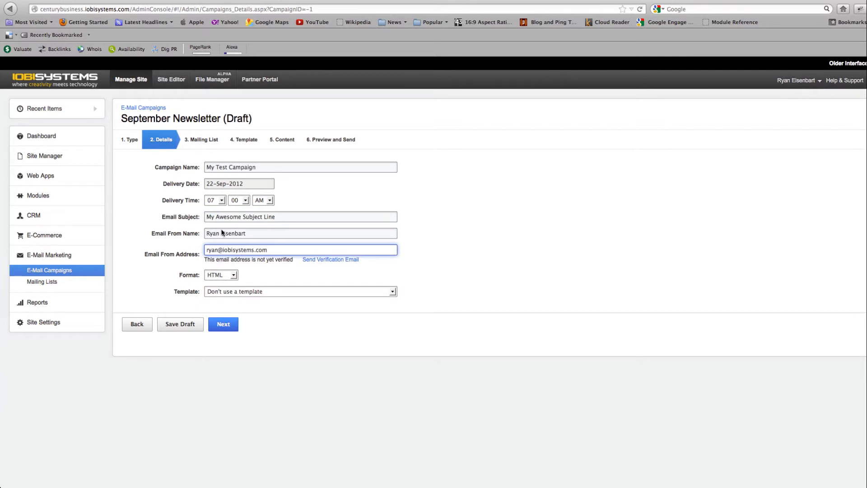
pyautogui.click(235, 276)
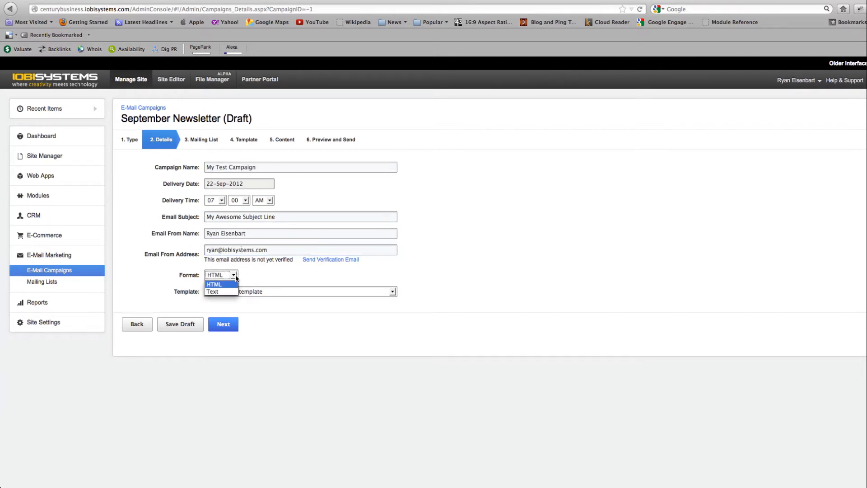
pyautogui.click(235, 276)
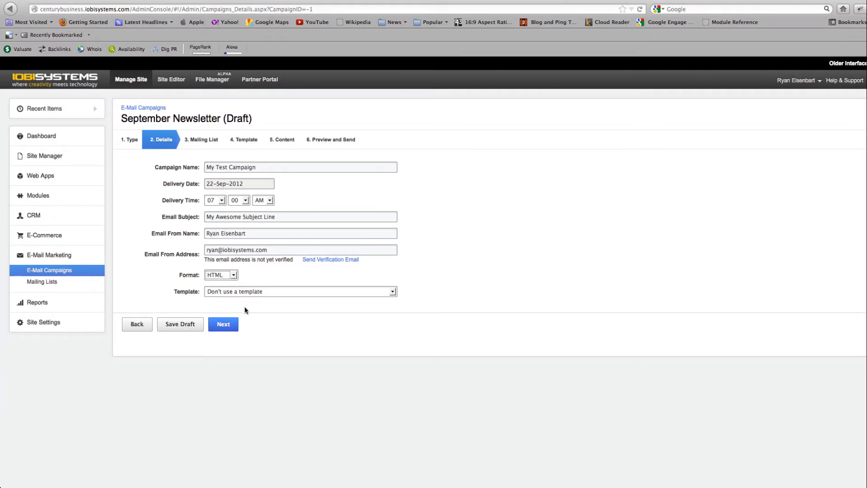
pyautogui.click(224, 326)
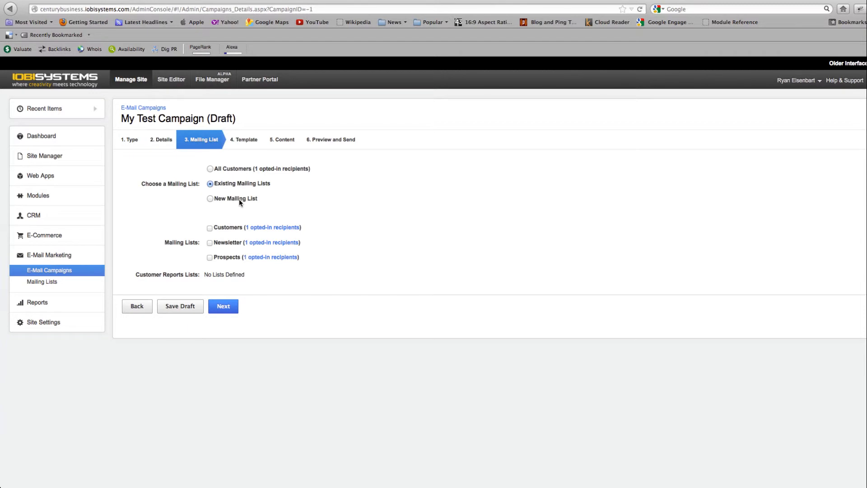
# Step: Choose the Customers and Newsletter lists from the existing mailing lists and continue to the template stage
pyautogui.click(210, 199)
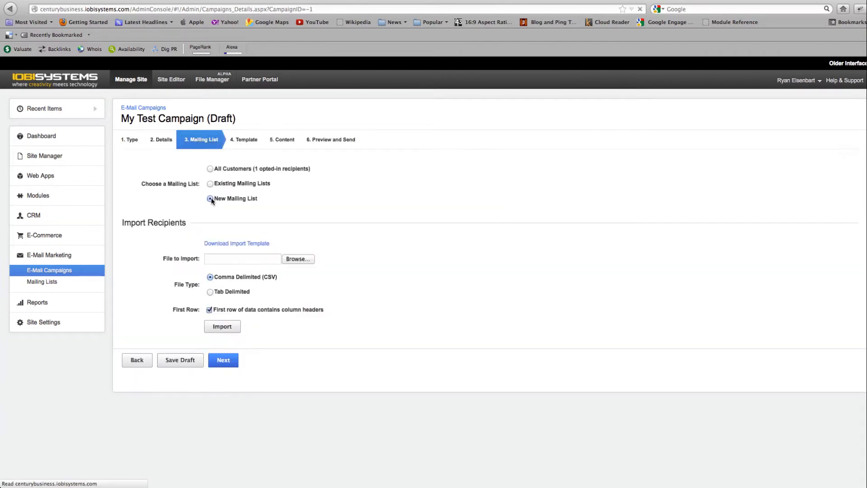
pyautogui.click(210, 184)
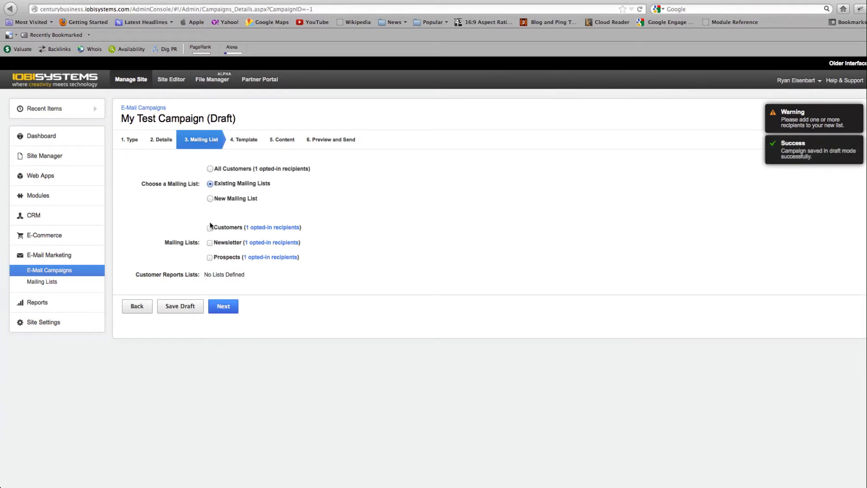
pyautogui.click(210, 228)
pyautogui.click(210, 242)
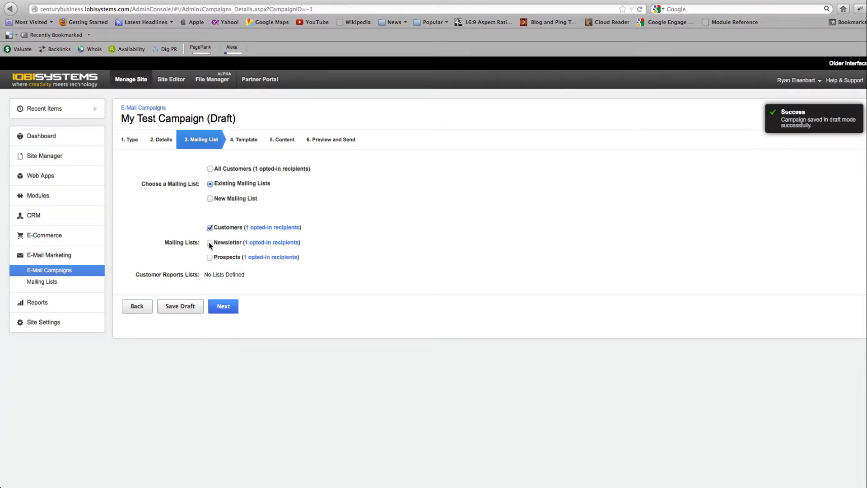
pyautogui.click(210, 243)
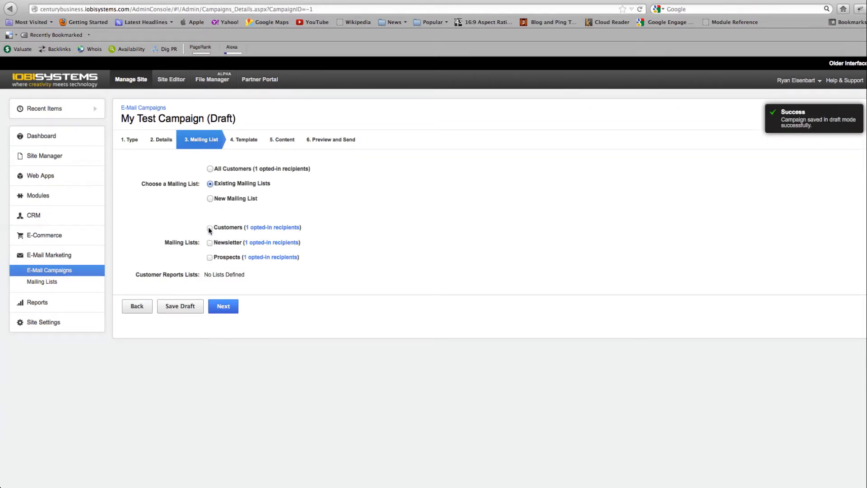
pyautogui.click(209, 258)
pyautogui.click(209, 258)
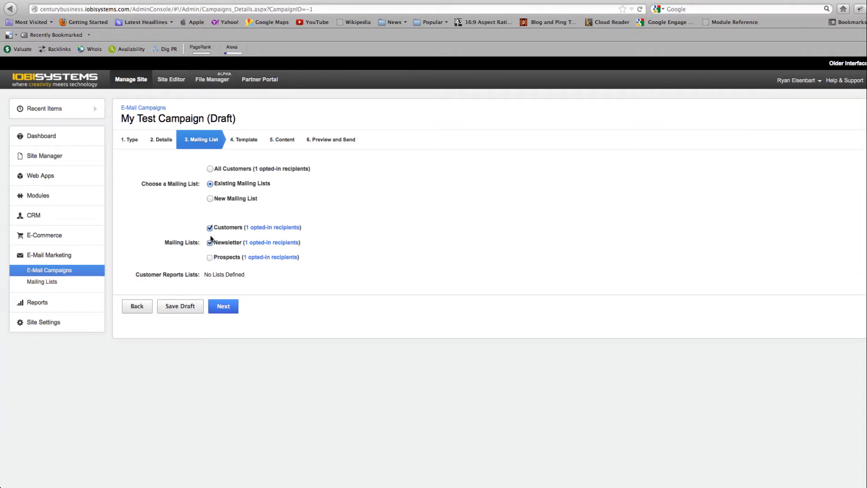
pyautogui.click(210, 228)
pyautogui.click(210, 228)
pyautogui.click(229, 307)
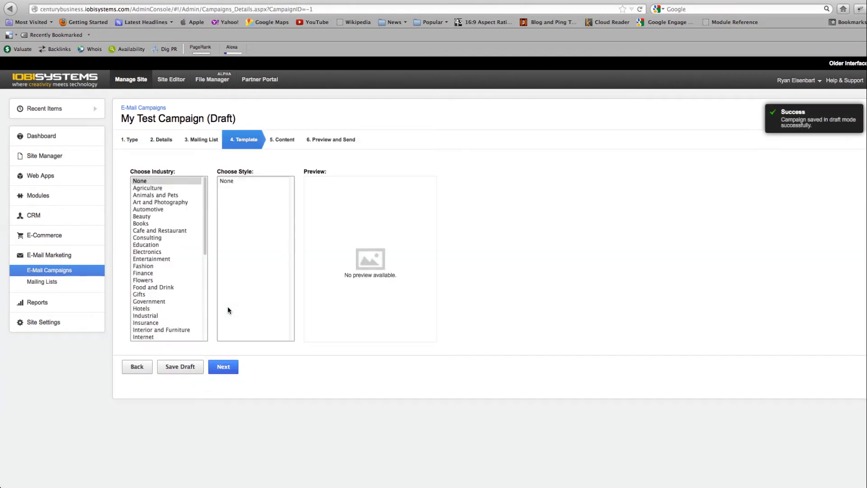
# Step: Try out the Casual style for Agriculture and the Formal style for Animals and Pets in the template preview
pyautogui.click(158, 188)
pyautogui.click(232, 181)
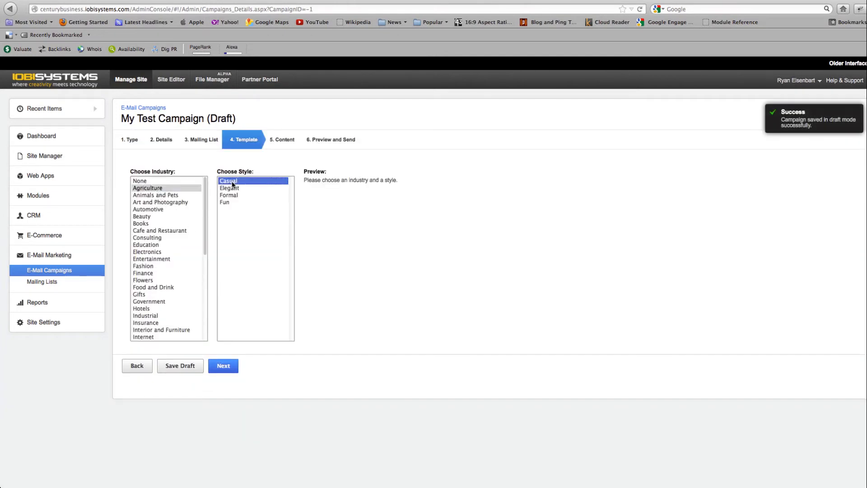
pyautogui.click(160, 195)
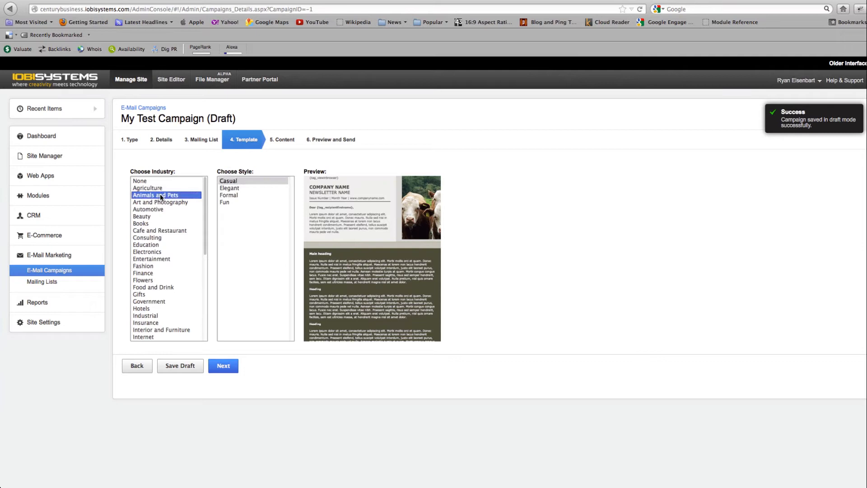
pyautogui.click(234, 194)
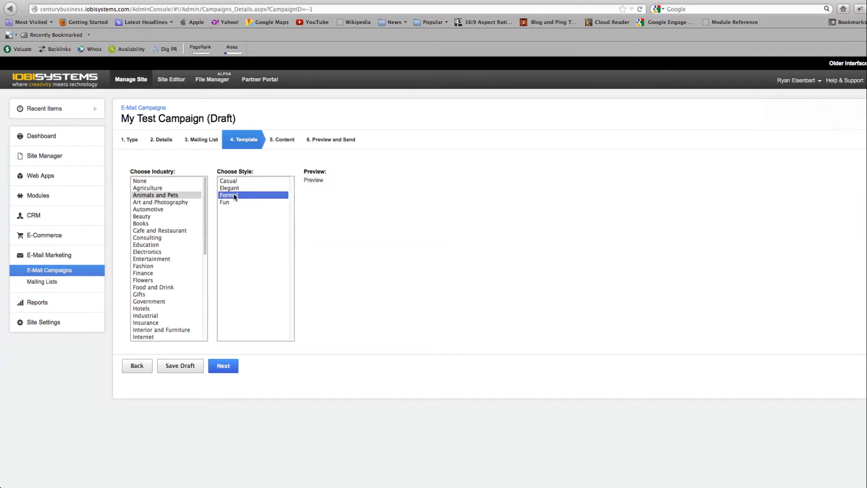
# Step: Set both the template industry and style to None and continue to the email content
pyautogui.click(150, 181)
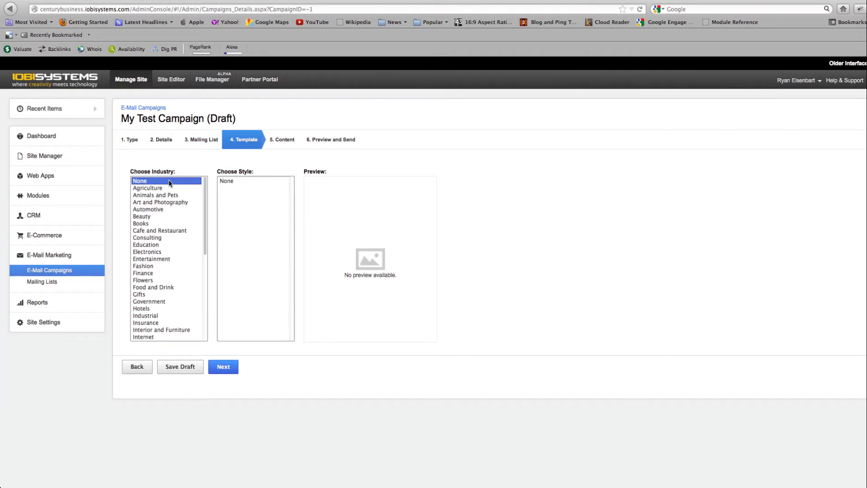
pyautogui.click(231, 180)
pyautogui.click(229, 366)
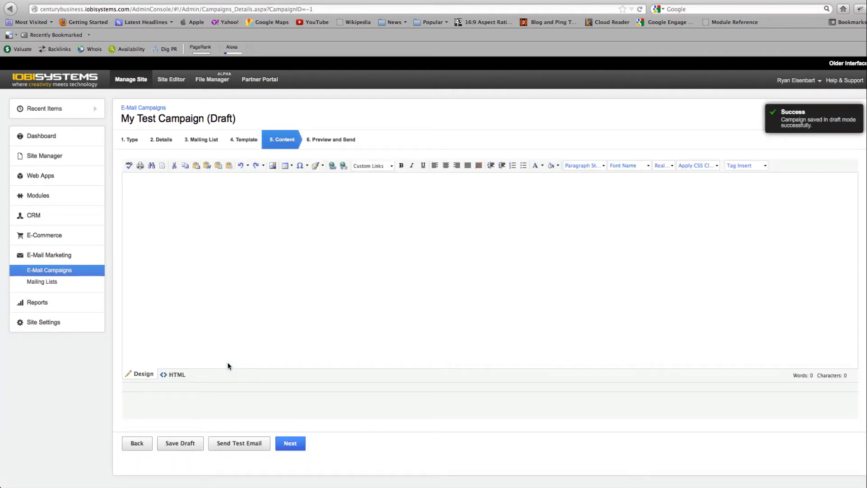
# Step: Insert the {tag_recipientfirstname} tag at the start of the email body, followed by a comma
pyautogui.click(247, 284)
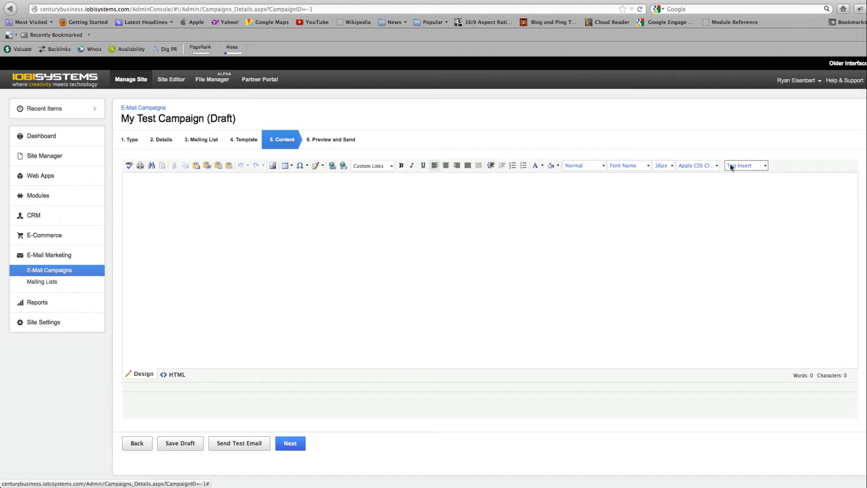
pyautogui.click(765, 166)
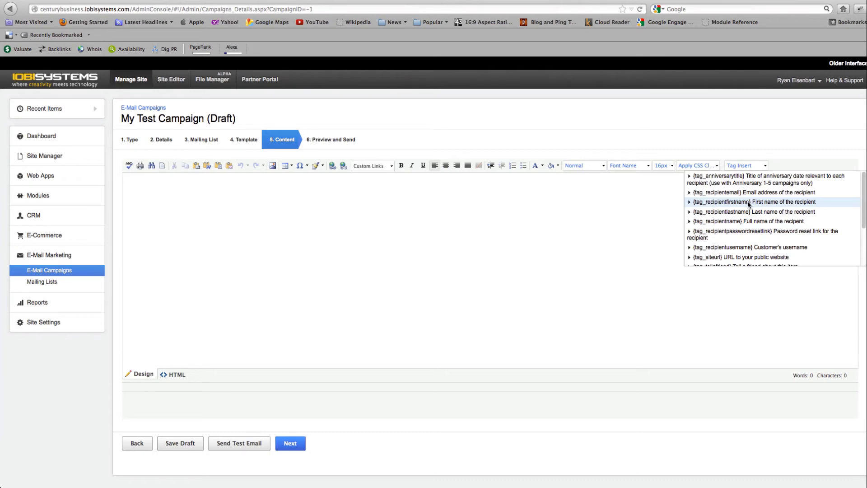
pyautogui.click(793, 204)
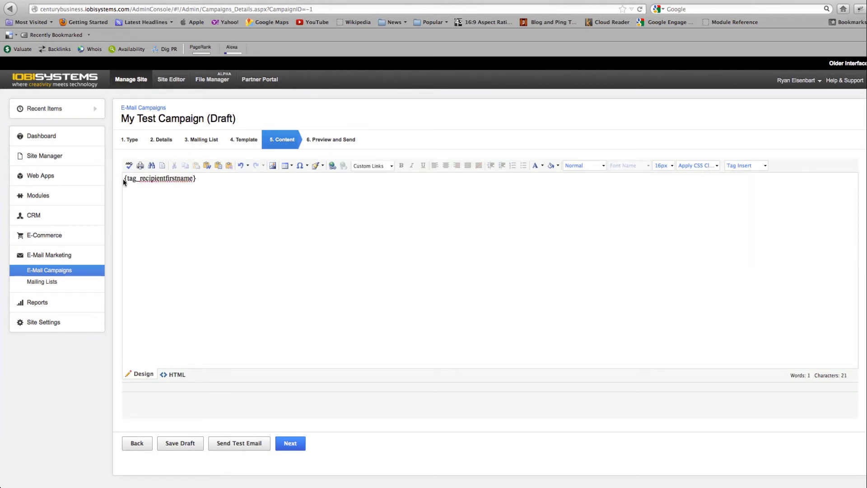
pyautogui.moveTo(124, 180); pyautogui.dragTo(198, 182)
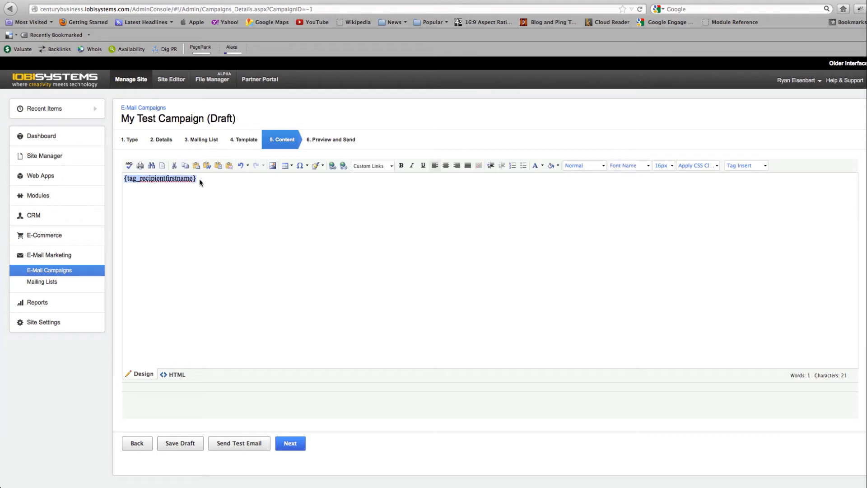
pyautogui.click(200, 181)
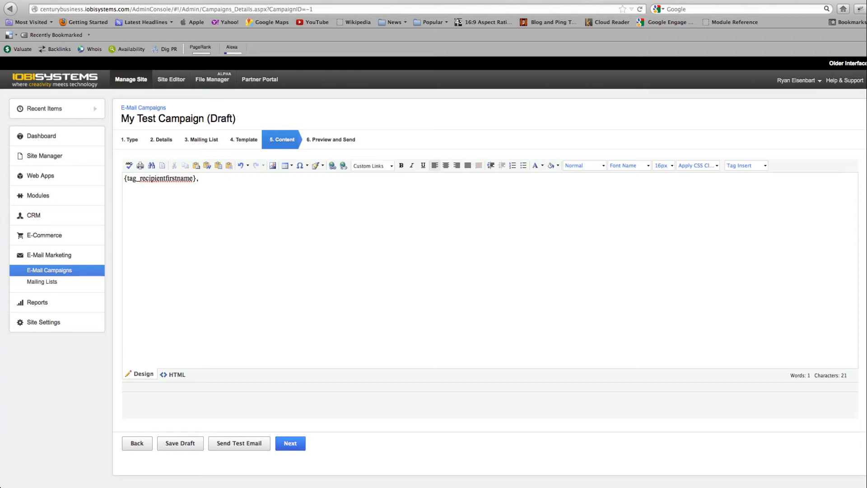
# Step: Write "This is my email message. This is a test link." as a new paragraph below the greeting
pyautogui.press('Return')
pyautogui.write('This is my email message.')
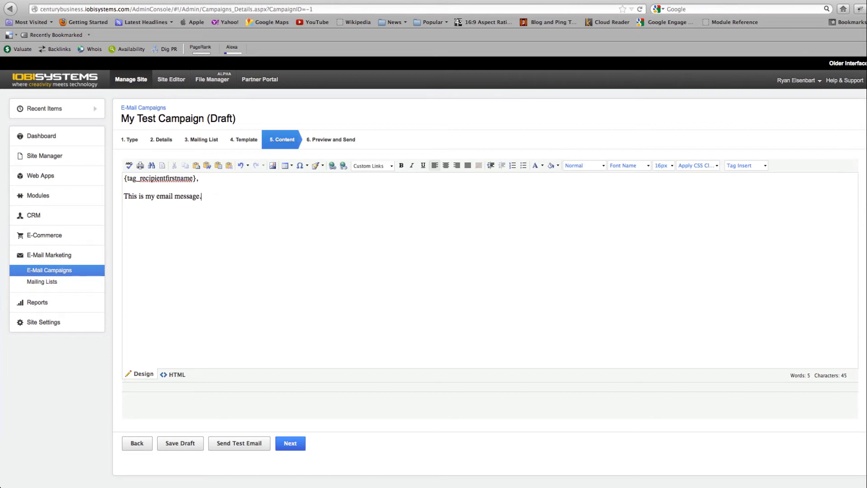
pyautogui.write('This is a test link.')
pyautogui.moveTo(234, 196); pyautogui.dragTo(231, 195)
pyautogui.click(332, 166)
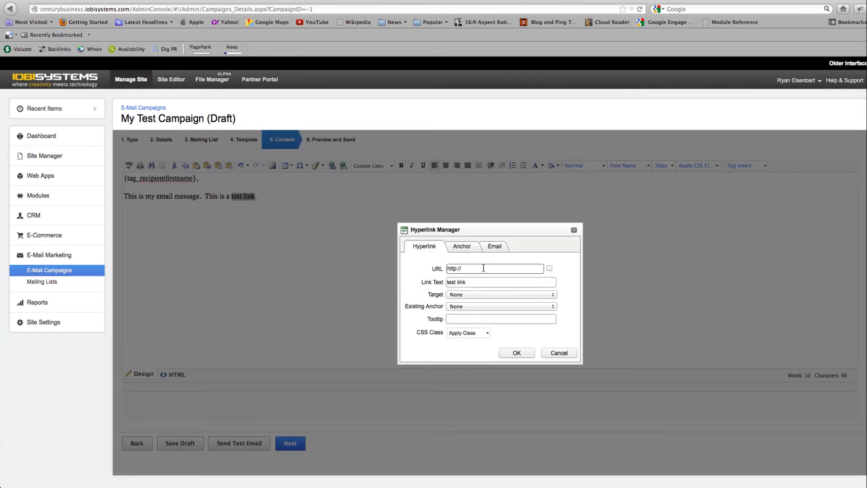
pyautogui.write('www.iobisystems.com')
pyautogui.click(519, 352)
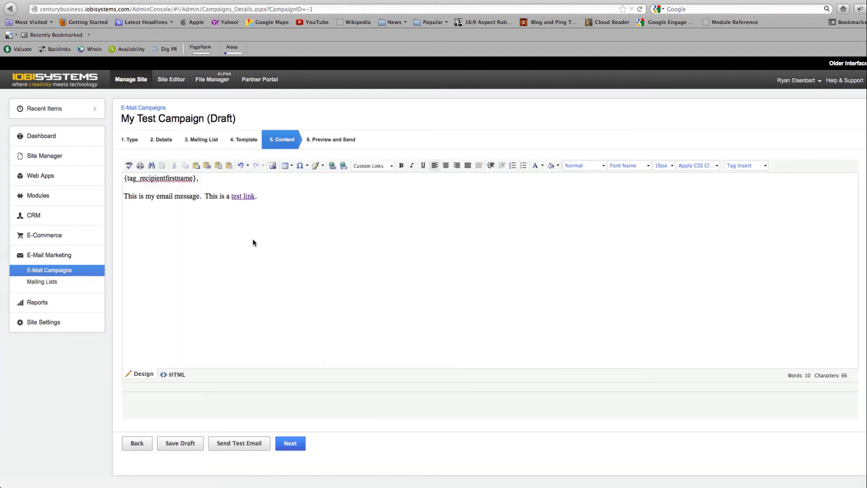
# Step: Add the closing line "To Your Online Success!" with the sender's first name below it, and save the campaign as a draft
pyautogui.press('Return')
pyautogui.press('Return')
pyautogui.write('To Your Omline')
pyautogui.press('BackSpace')
pyautogui.press('BackSpace')
pyautogui.press('BackSpace')
pyautogui.press('BackSpace')
pyautogui.write('n')
pyautogui.press('BackSpace')
pyautogui.press('BackSpace')
pyautogui.write('nlien Su')
pyautogui.press('BackSpace')
pyautogui.press('BackSpace')
pyautogui.press('BackSpace')
pyautogui.press('BackSpace')
pyautogui.press('BackSpace')
pyautogui.write('nd')
pyautogui.write(' Success')
pyautogui.write('!')
pyautogui.press('Return')
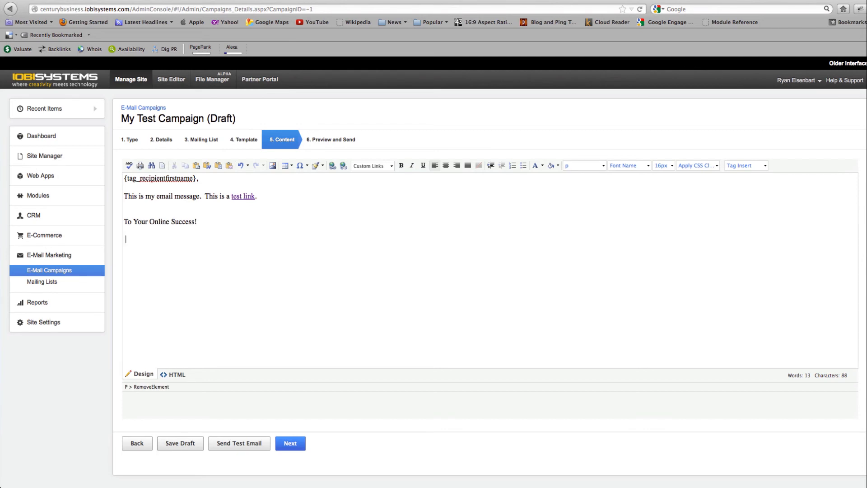
pyautogui.write('Ryan')
pyautogui.click(180, 447)
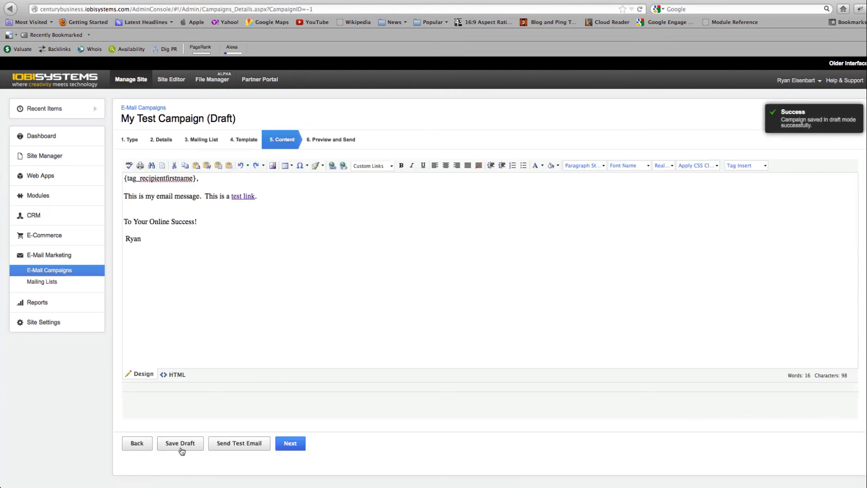
# Step: Send a test email of the campaign to the prefilled recipient address
pyautogui.click(237, 444)
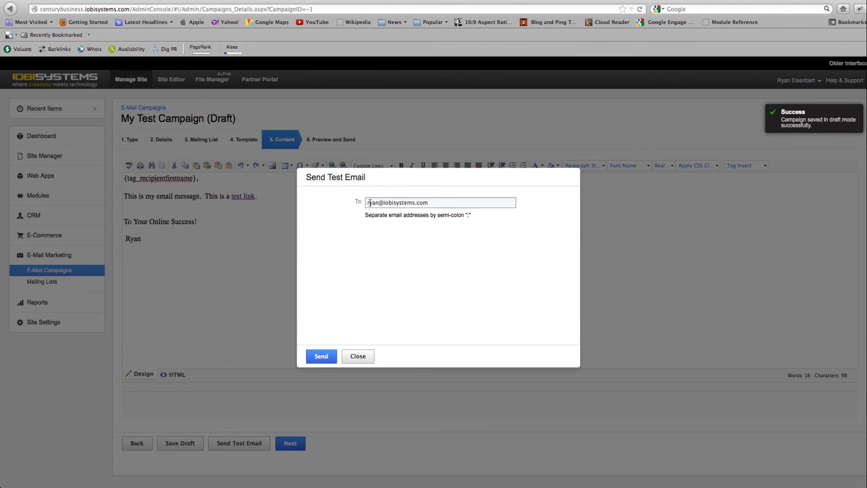
pyautogui.moveTo(370, 202); pyautogui.dragTo(455, 203)
pyautogui.click(431, 204)
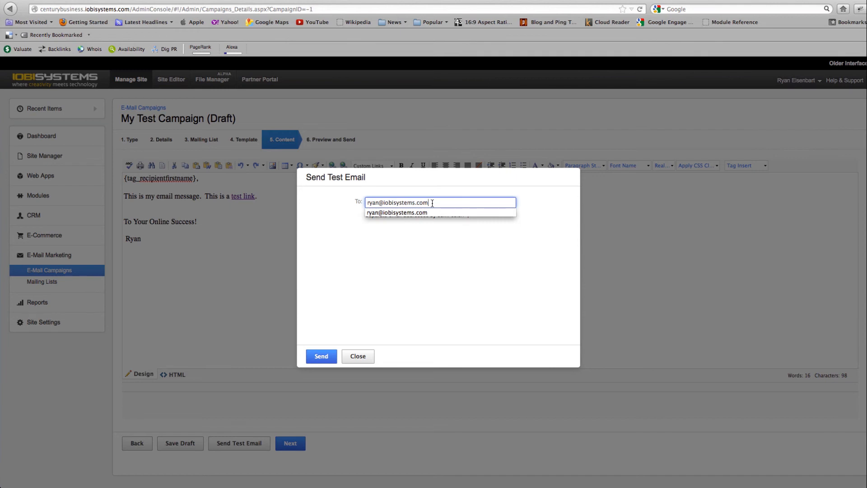
pyautogui.click(433, 257)
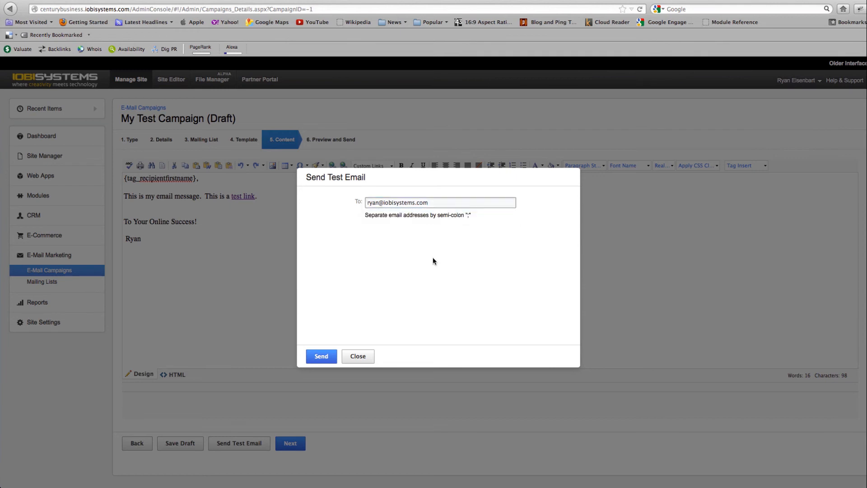
pyautogui.click(332, 355)
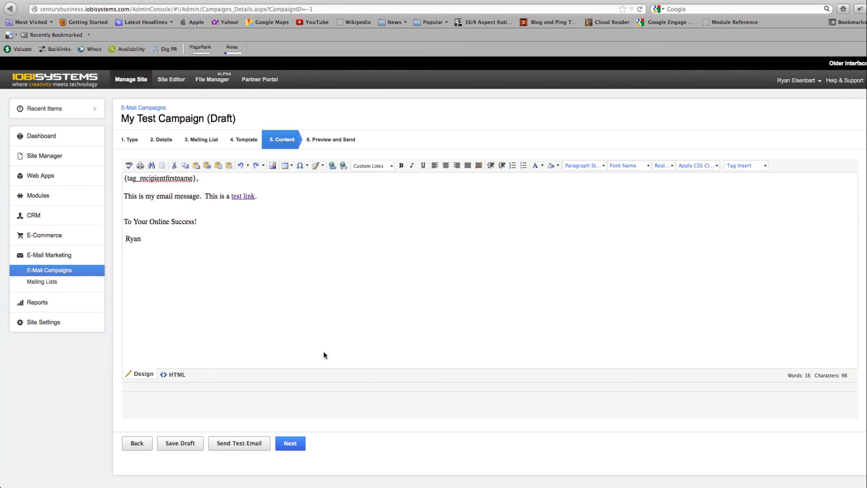
# Step: Continue to the campaign preview and check the personalised greeting, message, link and signature
pyautogui.click(295, 447)
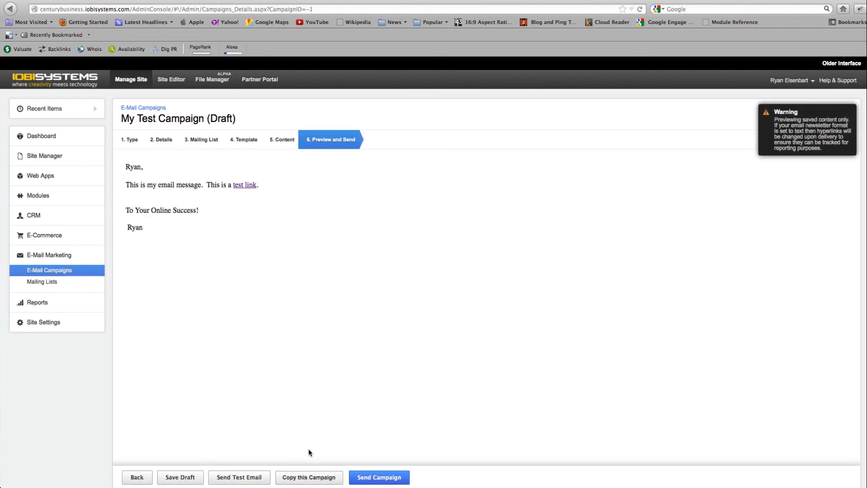
pyautogui.moveTo(170, 236); pyautogui.dragTo(125, 238)
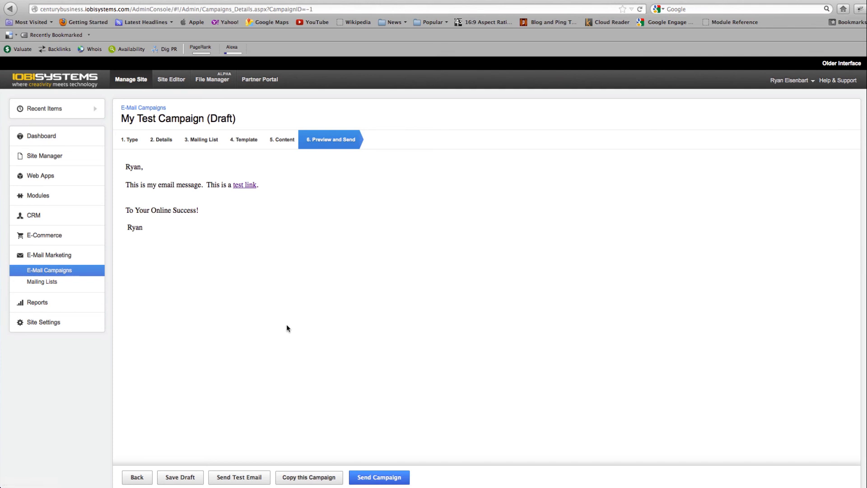
# Step: Review the campaign's delivery details in the send confirmation, close it without sending, and return to the list of email campaigns
pyautogui.click(382, 481)
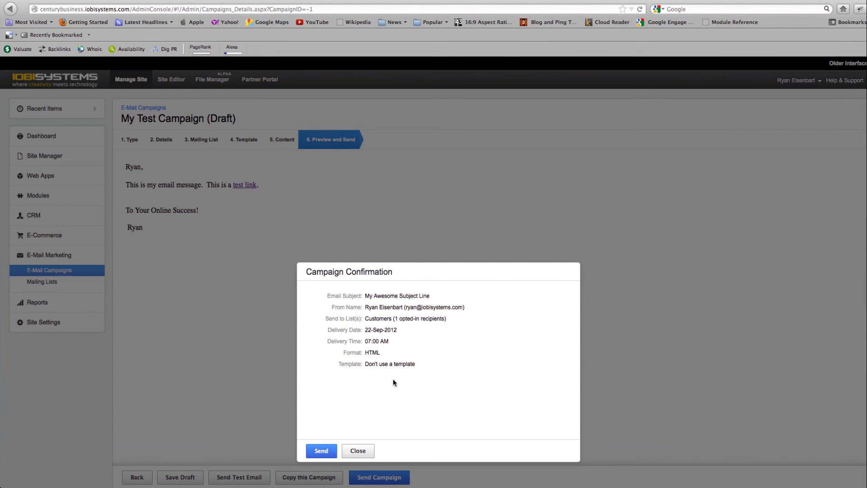
pyautogui.click(322, 451)
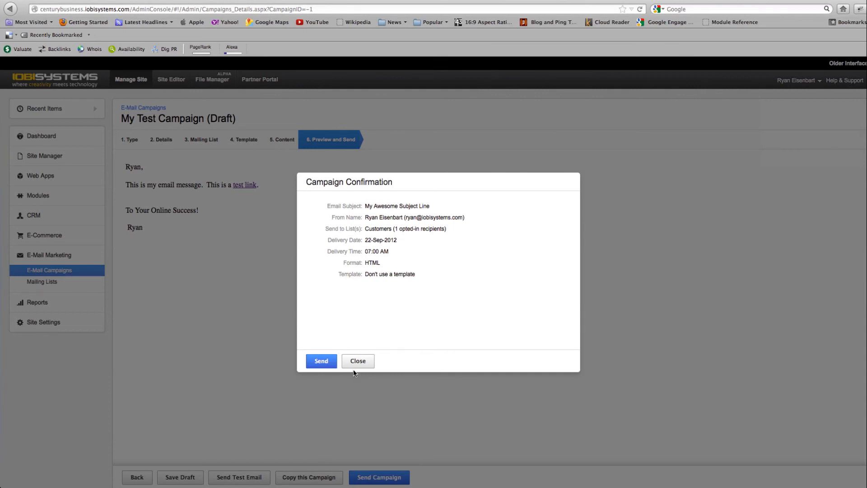
pyautogui.click(361, 361)
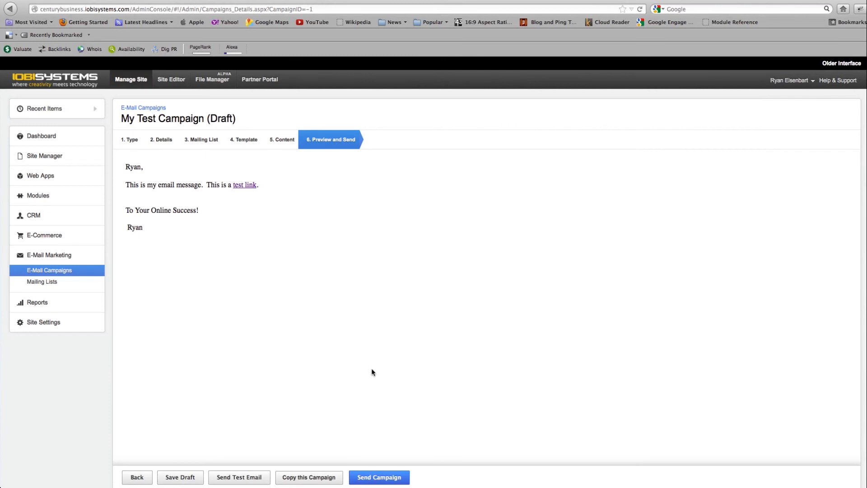
pyautogui.click(150, 111)
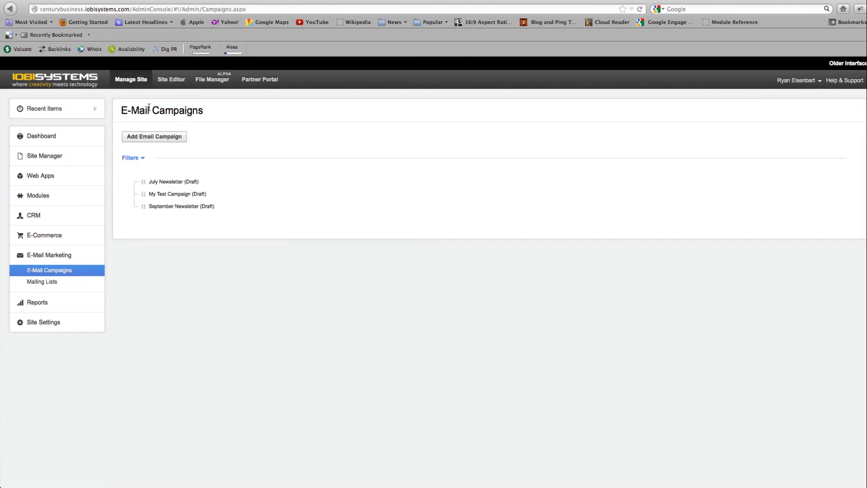